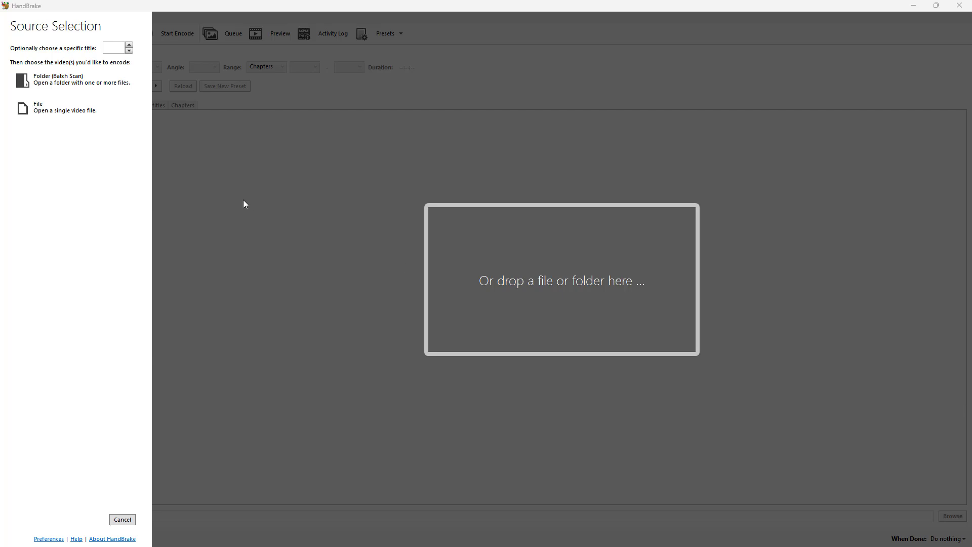
# Open the single video file production ID_4205697 from the Videos folder on the L: drive as the source.
pyautogui.click(77, 115)
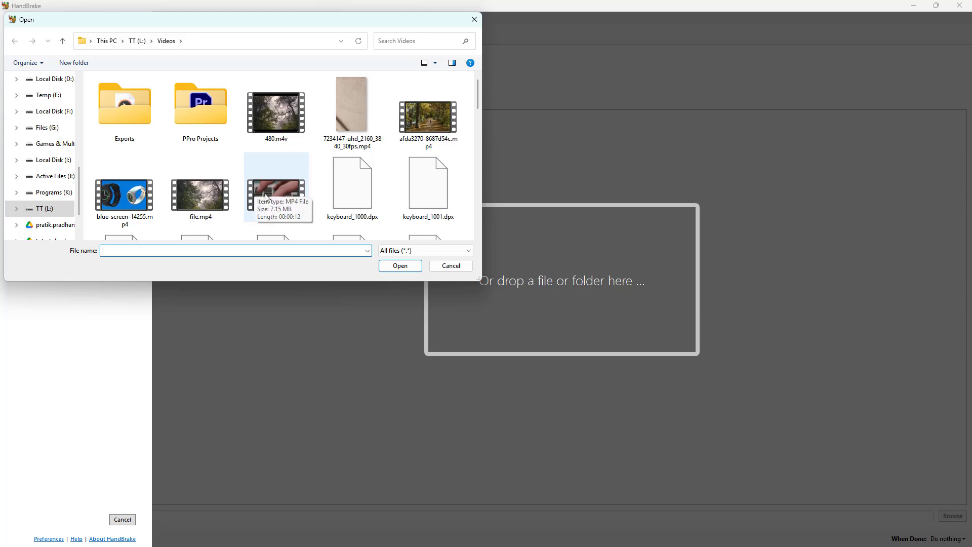
pyautogui.scroll(-15, 211, 208)
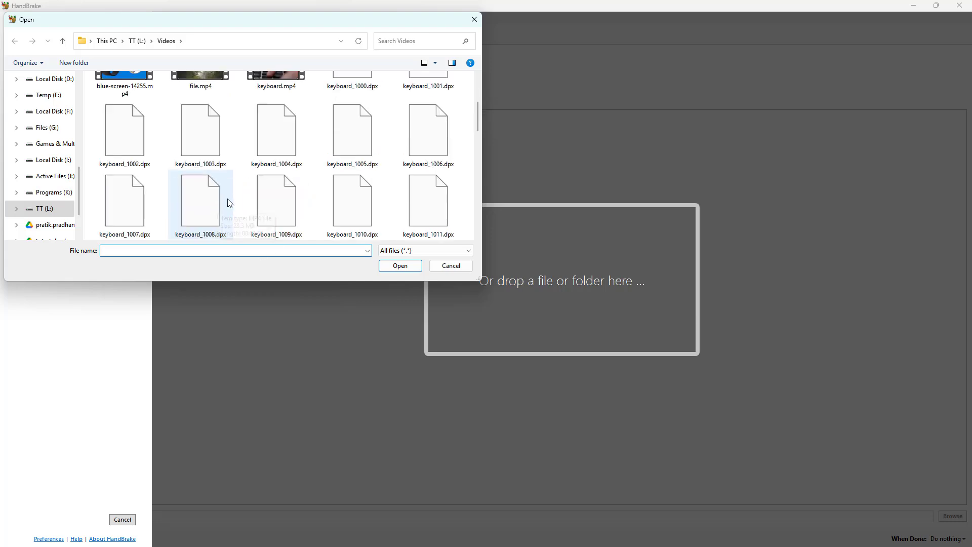
pyautogui.doubleClick(214, 147)
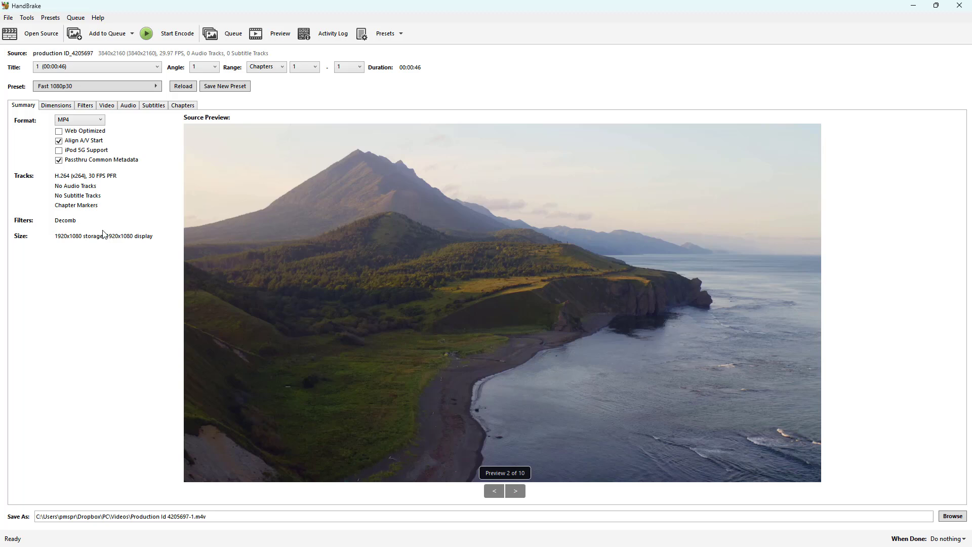
# Set the output format to WebM and check which video encoders it offers.
pyautogui.click(72, 121)
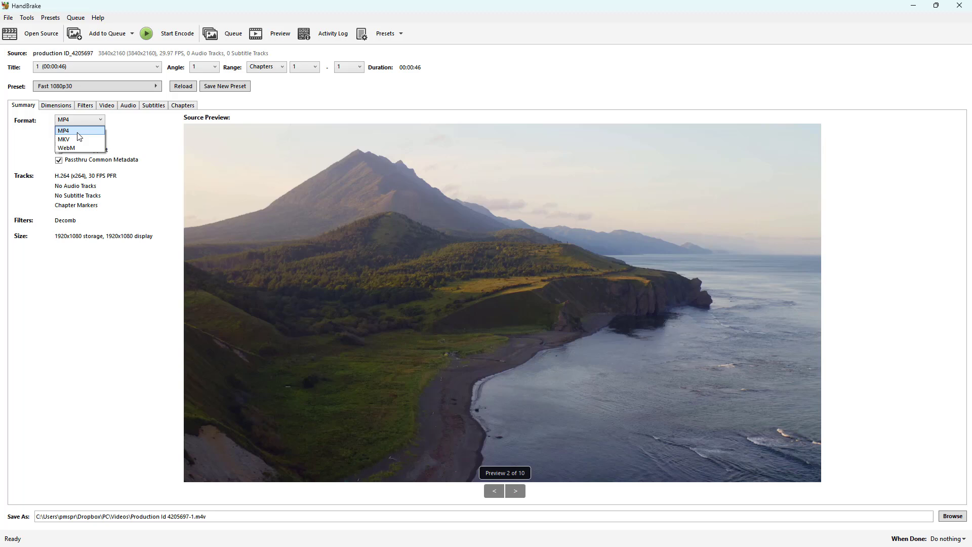
pyautogui.click(68, 147)
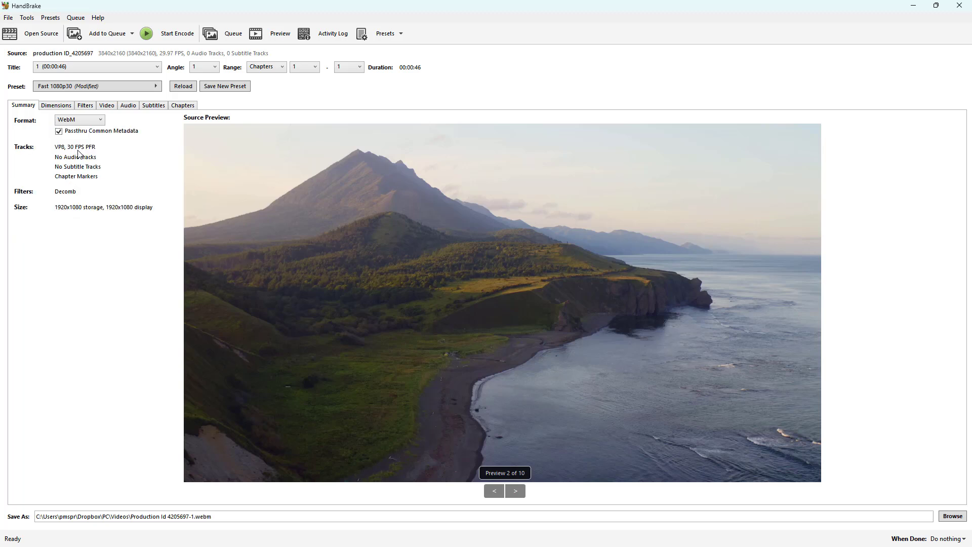
pyautogui.click(101, 107)
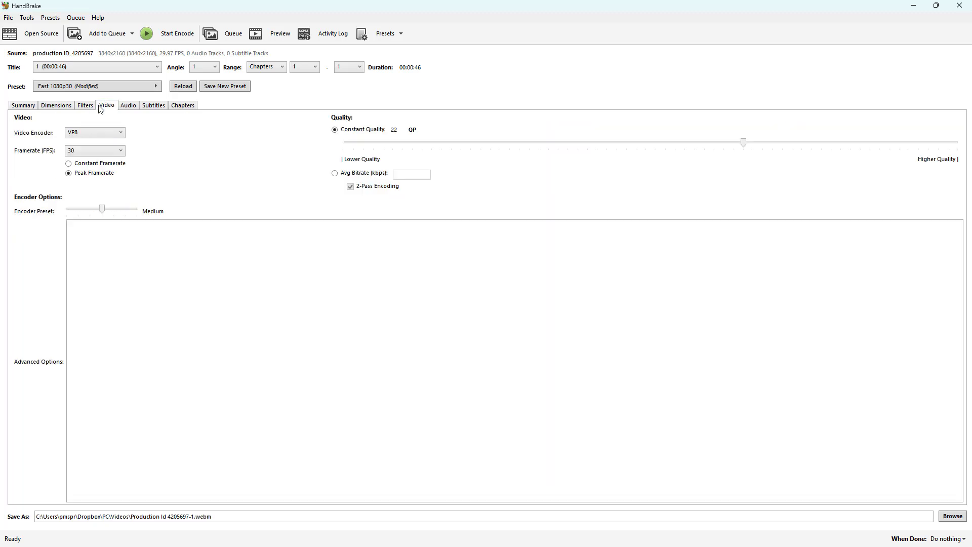
pyautogui.click(91, 133)
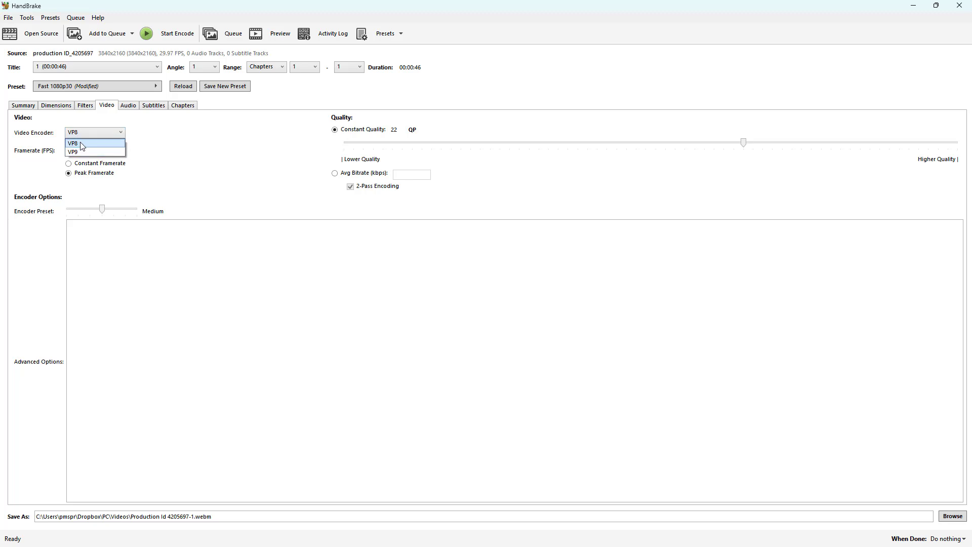
pyautogui.click(29, 110)
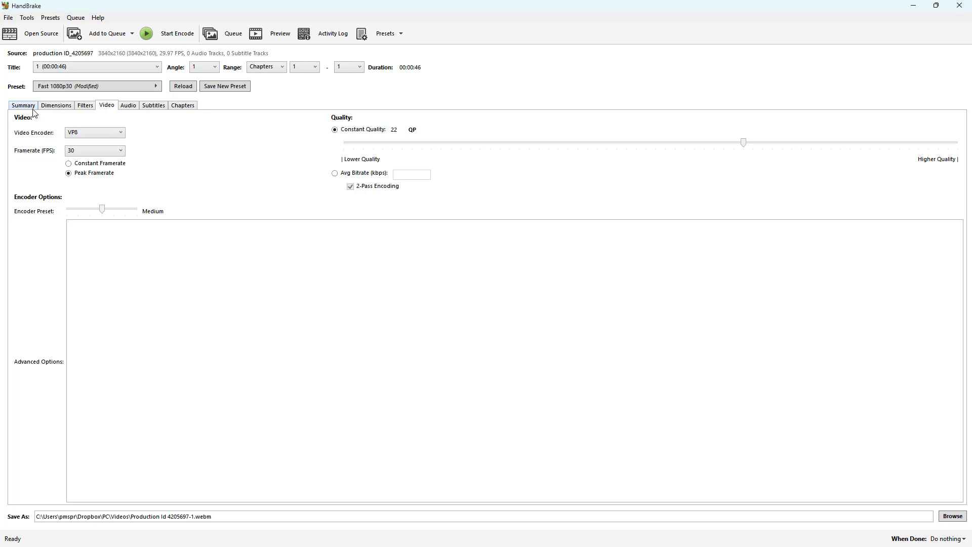
# Switch the output format to MKV and review the video encoders available for it.
pyautogui.click(32, 109)
pyautogui.click(82, 122)
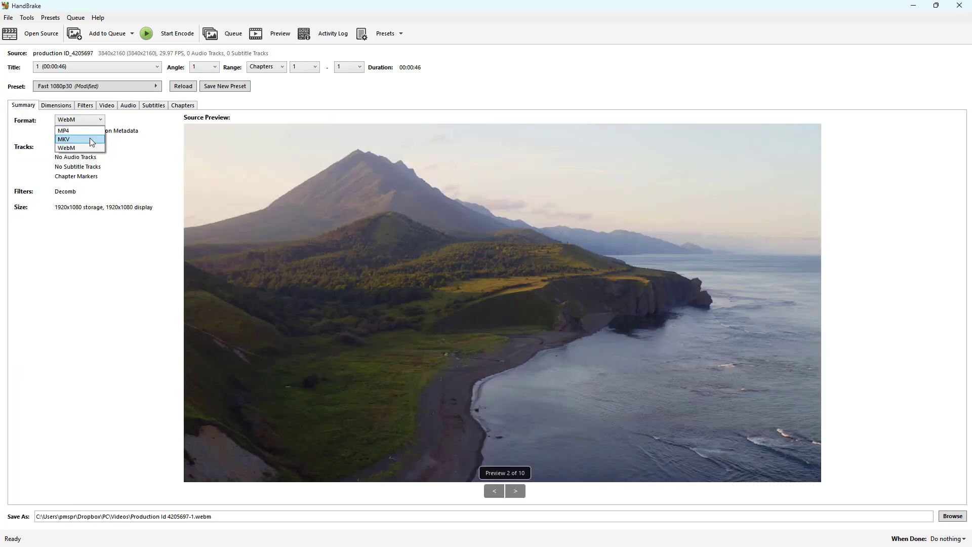
pyautogui.click(90, 139)
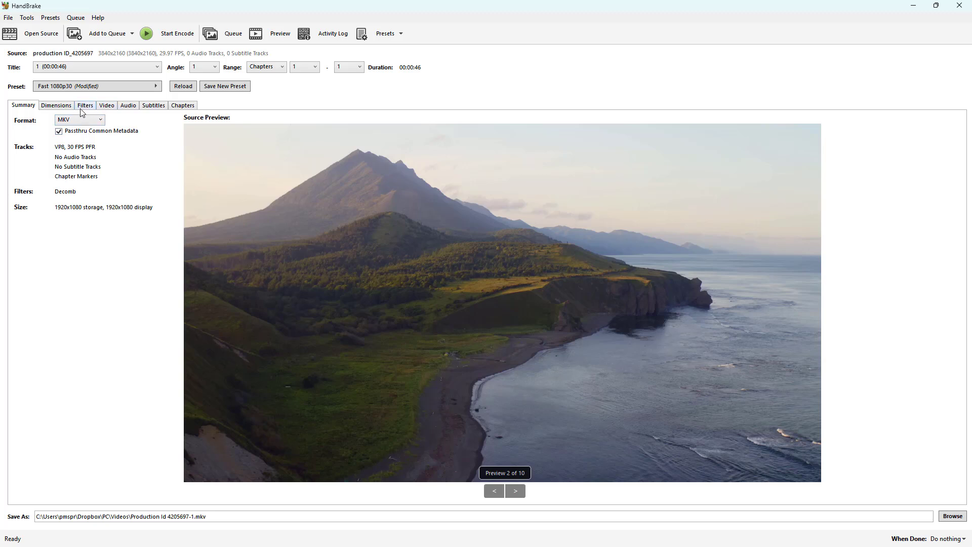
pyautogui.click(86, 107)
pyautogui.click(103, 107)
pyautogui.click(88, 132)
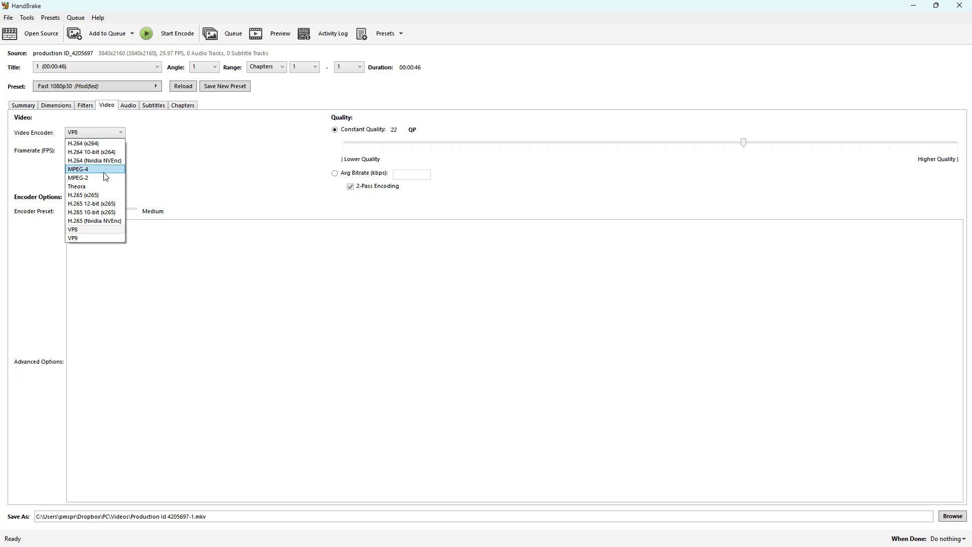
pyautogui.click(26, 107)
# Set the output format to MP4 and the video encoder to H.265 (x265), returning to the summary.
pyautogui.click(27, 105)
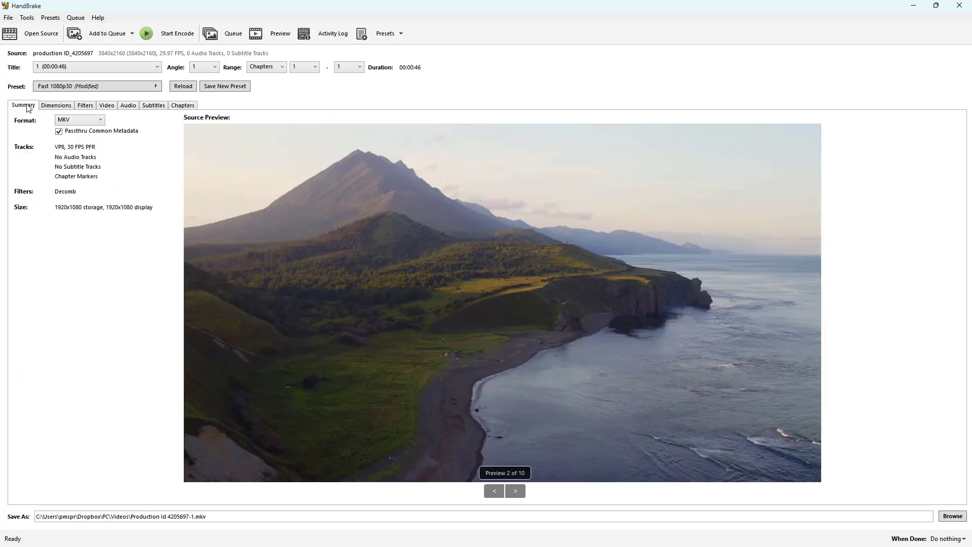
pyautogui.click(80, 120)
pyautogui.click(87, 130)
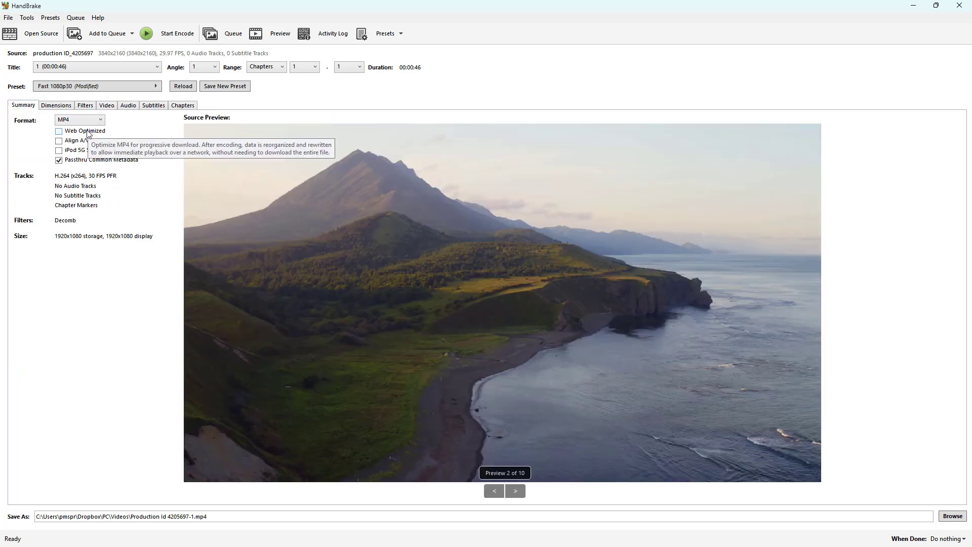
pyautogui.click(107, 106)
pyautogui.click(93, 134)
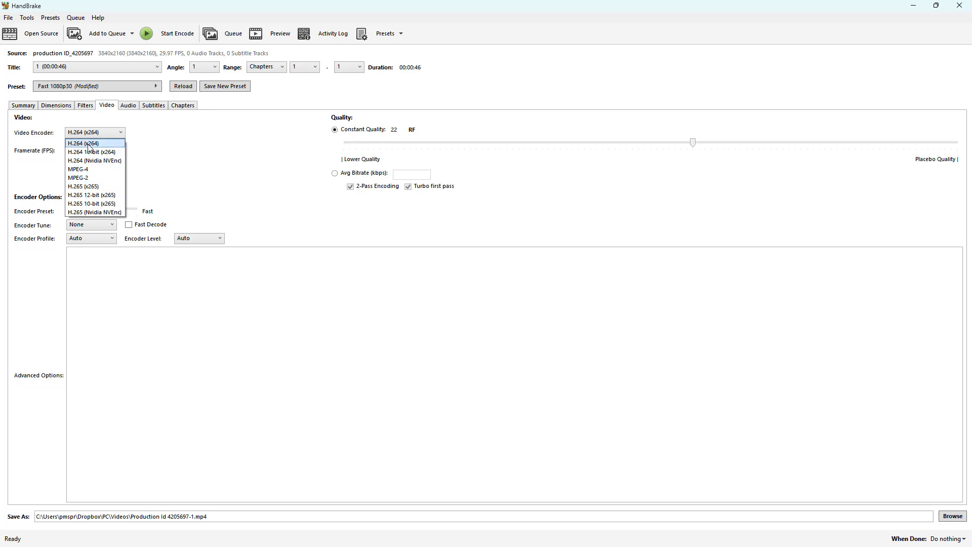
pyautogui.click(100, 191)
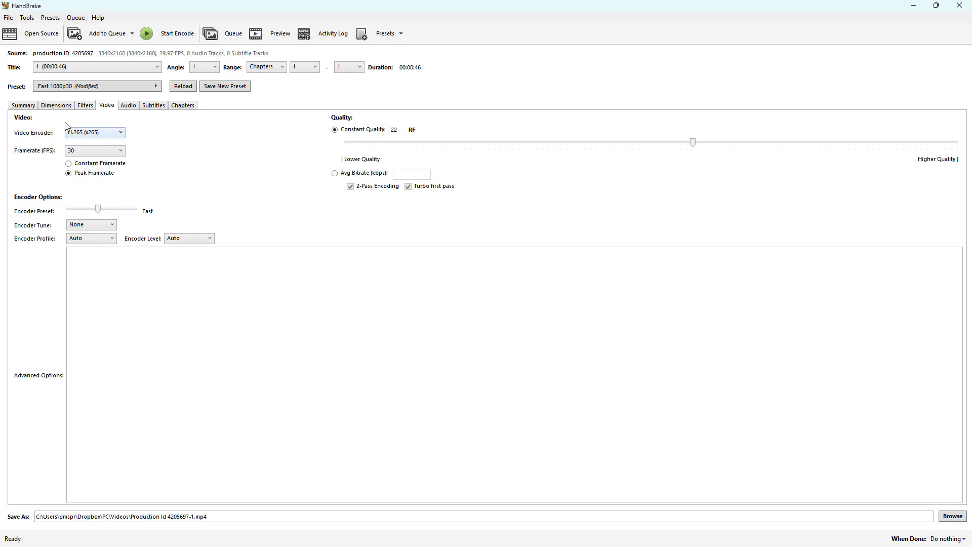
pyautogui.click(22, 107)
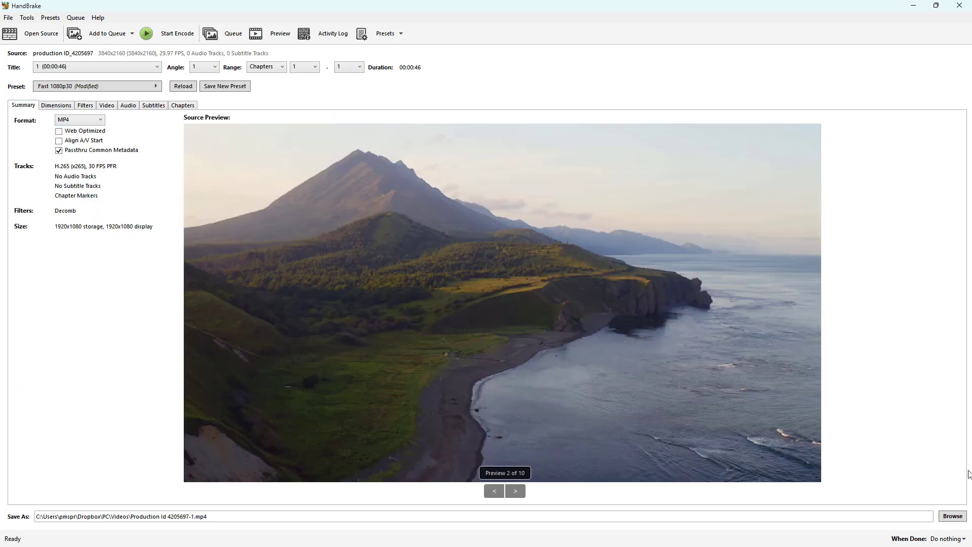
# Choose the Exports folder inside Videos on the TT (L:) drive as the output file's destination.
pyautogui.click(948, 517)
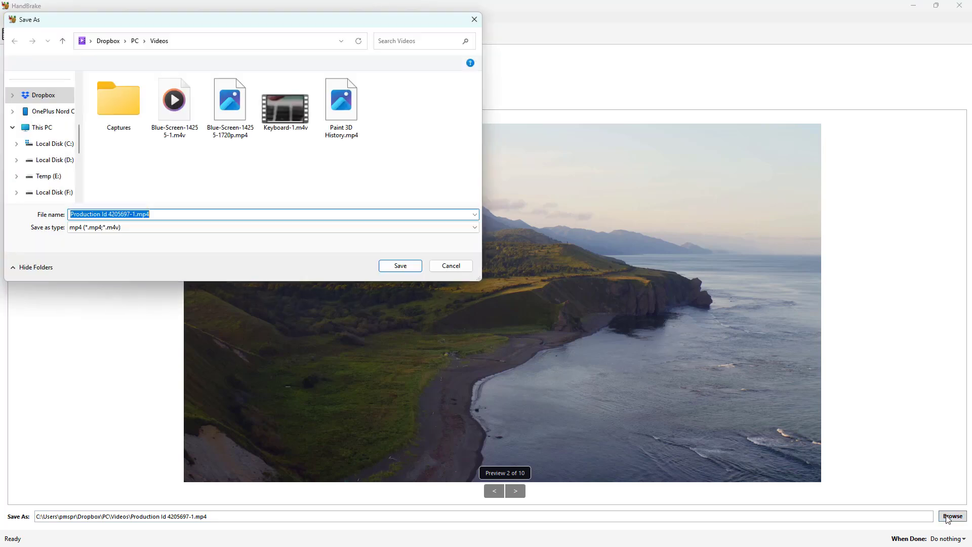
pyautogui.scroll(-3, 31, 145)
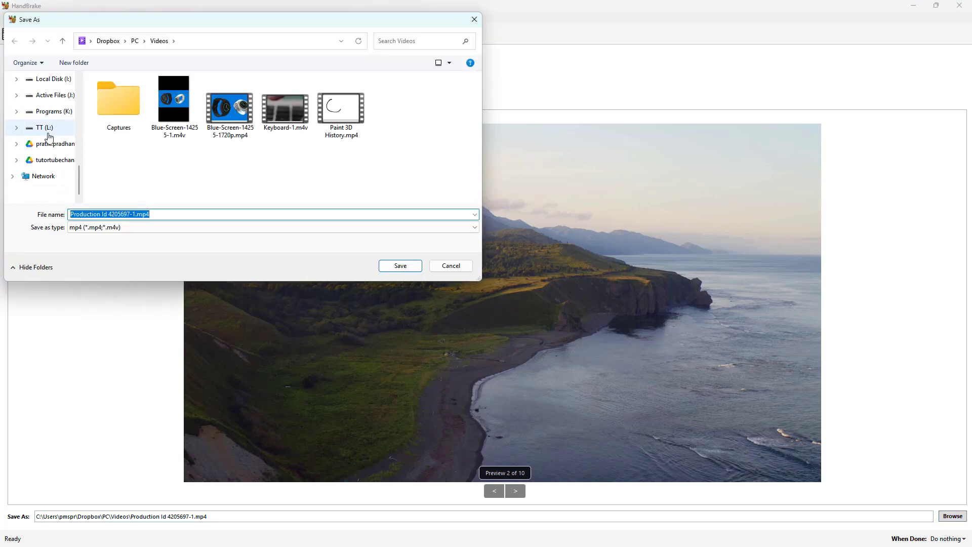
pyautogui.click(45, 127)
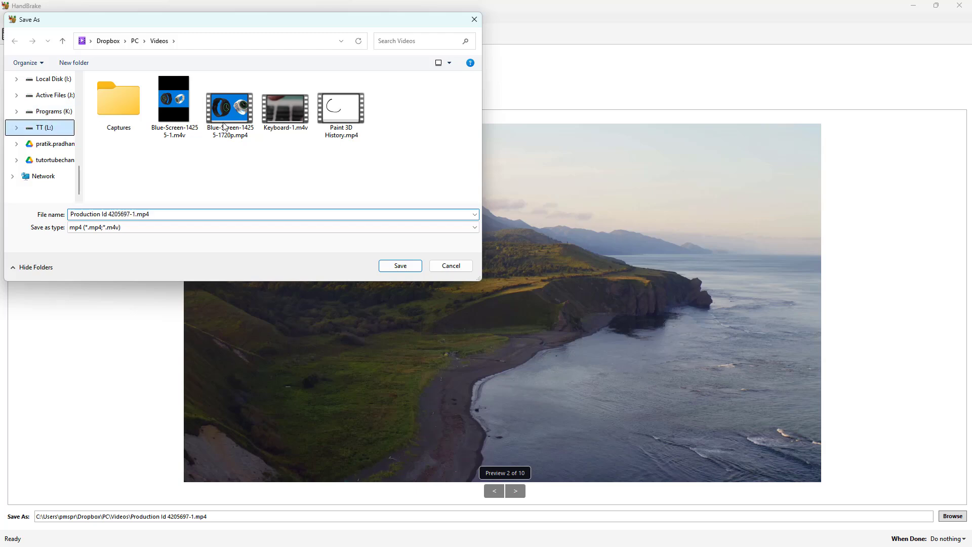
pyautogui.moveTo(304, 30); pyautogui.dragTo(409, 178)
pyautogui.scroll(-3, 379, 295)
pyautogui.scroll(-2, 378, 293)
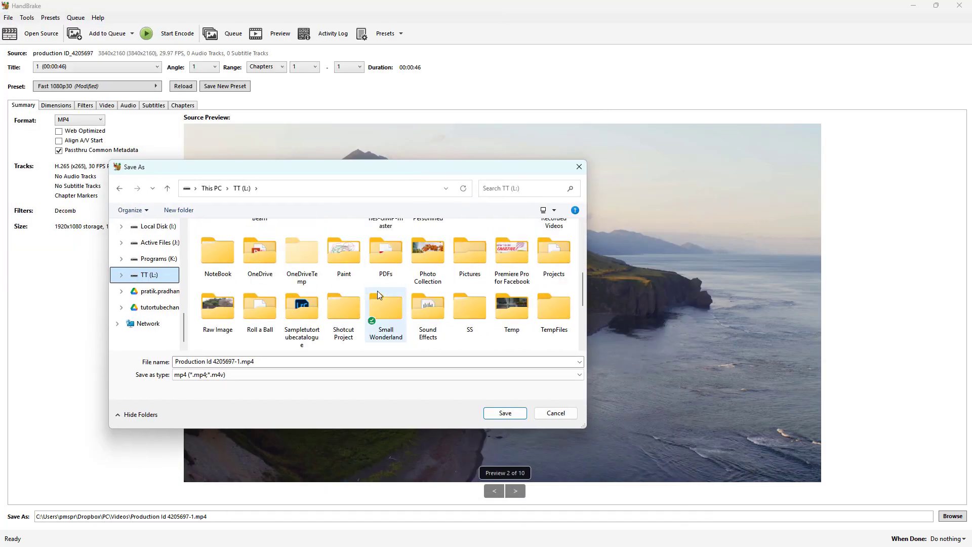
pyautogui.scroll(3, 399, 288)
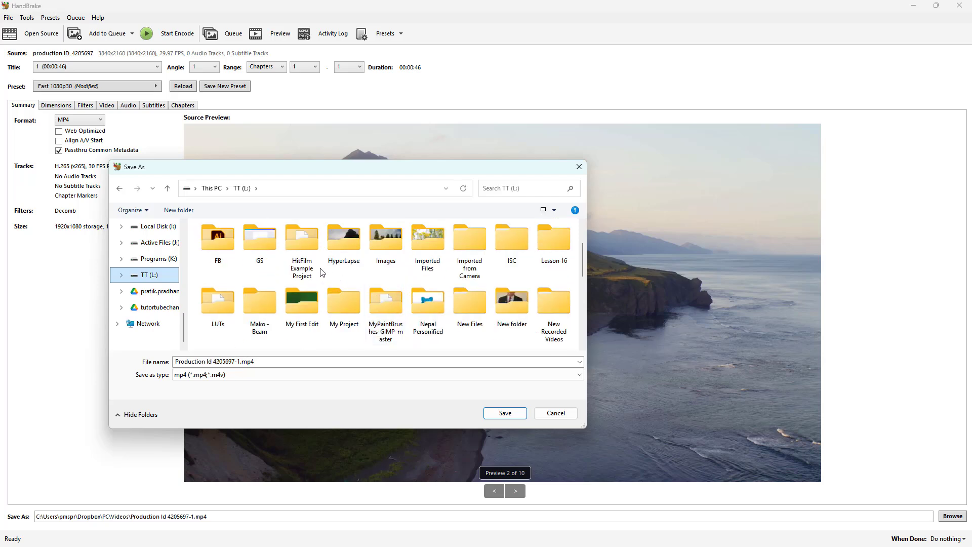
pyautogui.scroll(2, 383, 288)
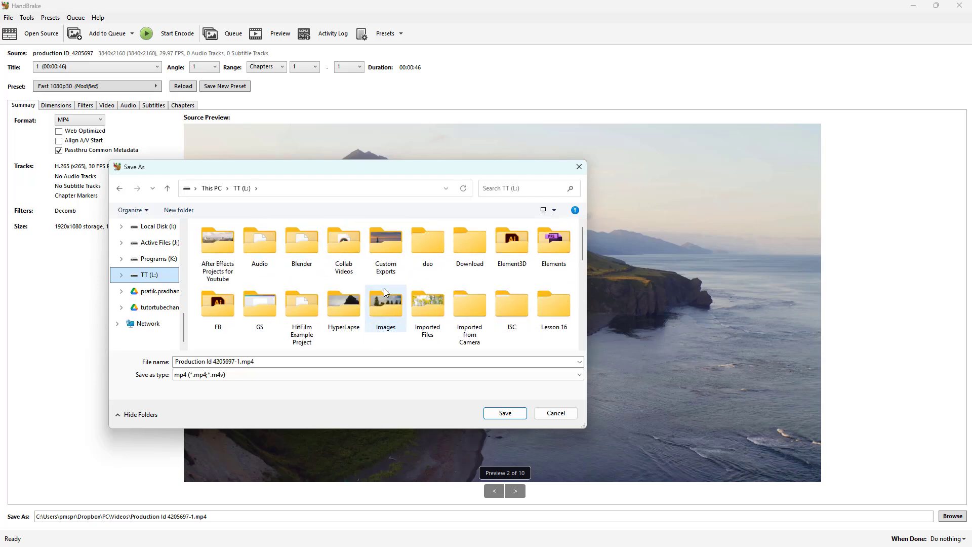
pyautogui.scroll(-5, 383, 288)
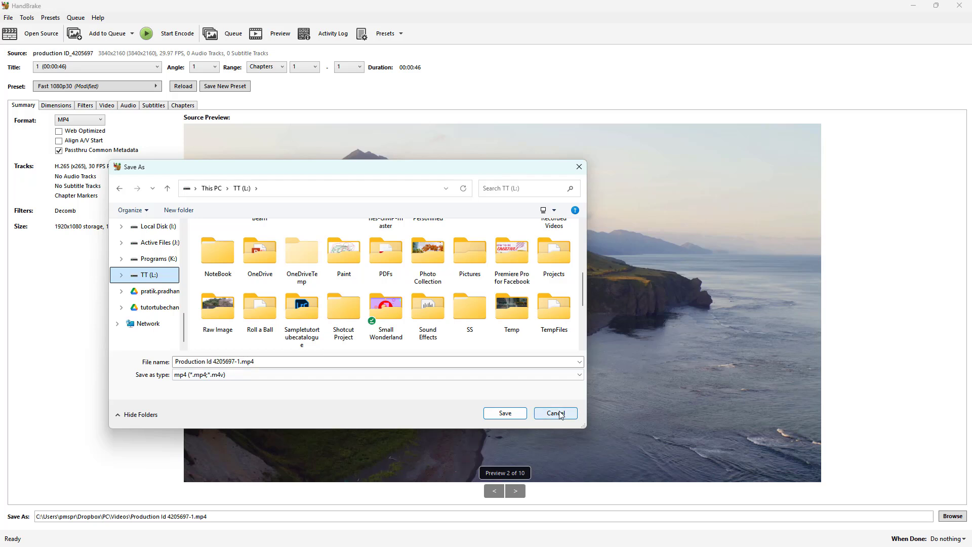
pyautogui.click(395, 260)
pyautogui.press('v')
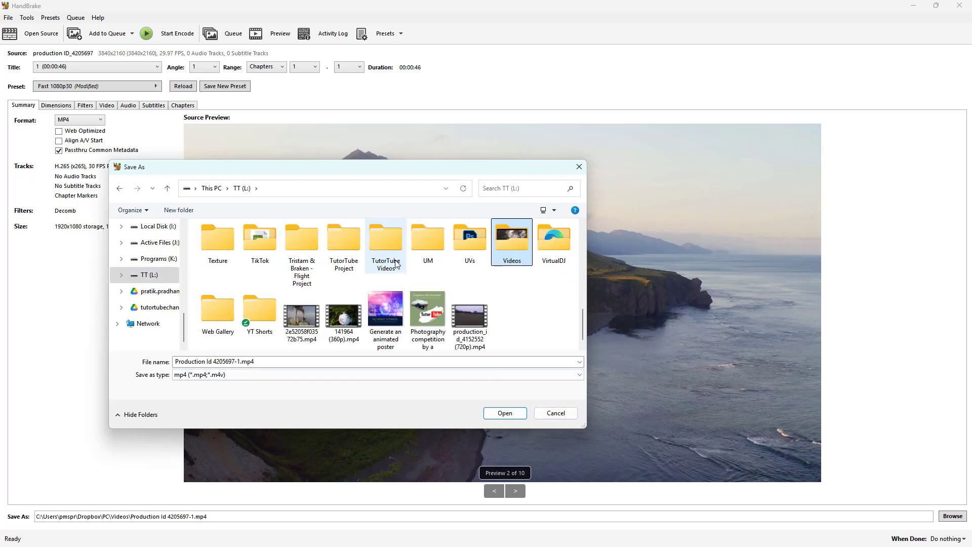
pyautogui.doubleClick(513, 241)
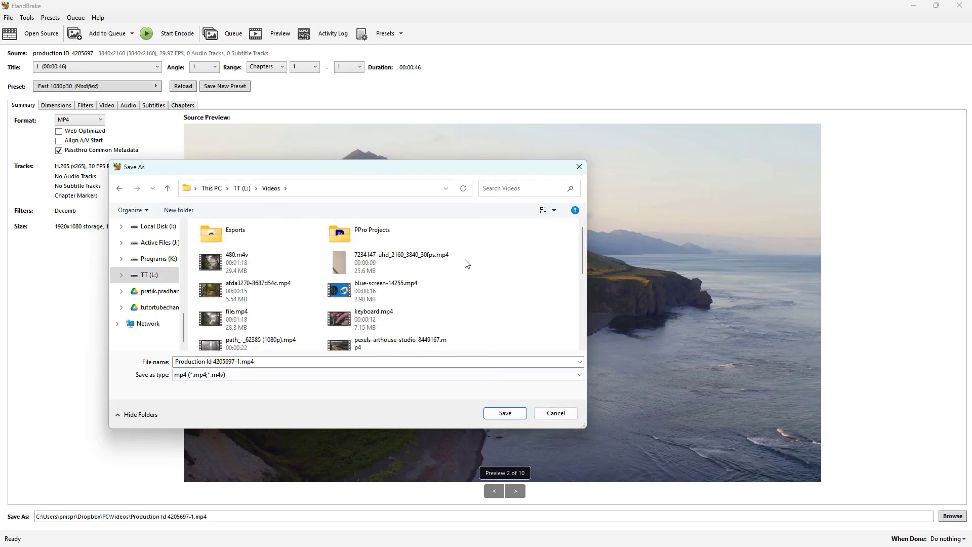
pyautogui.click(230, 235)
pyautogui.doubleClick(230, 235)
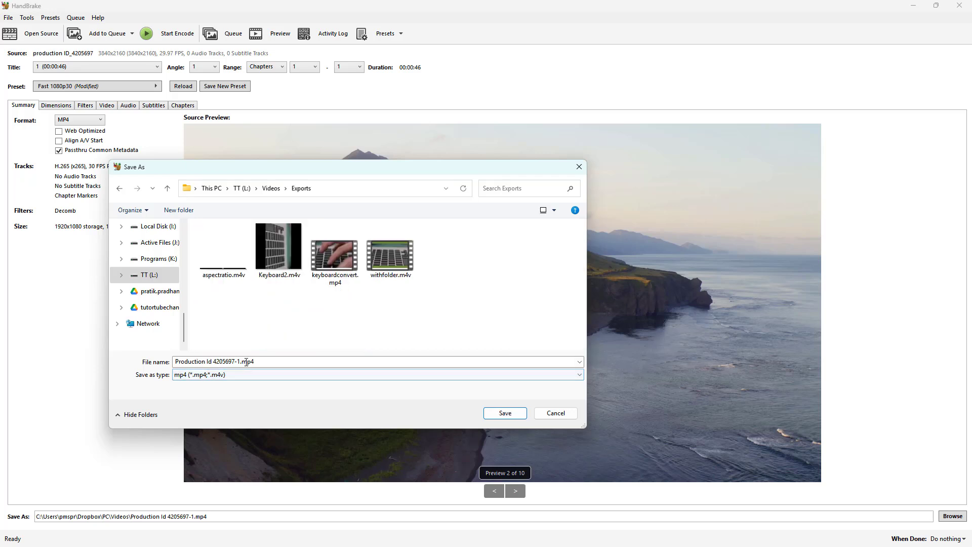
# Name the output file h265.mp4, save that destination, and start the encode.
pyautogui.moveTo(240, 363); pyautogui.dragTo(164, 363)
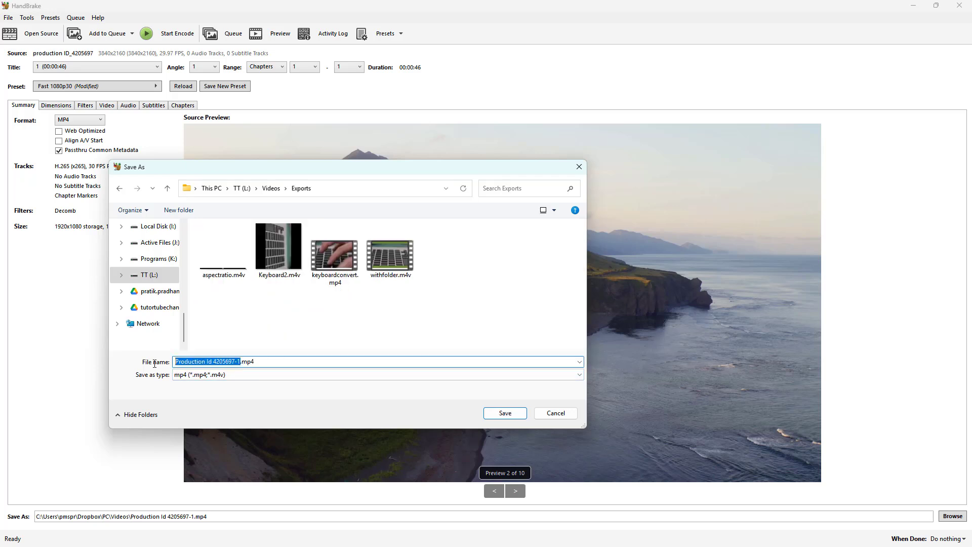
pyautogui.write('h265')
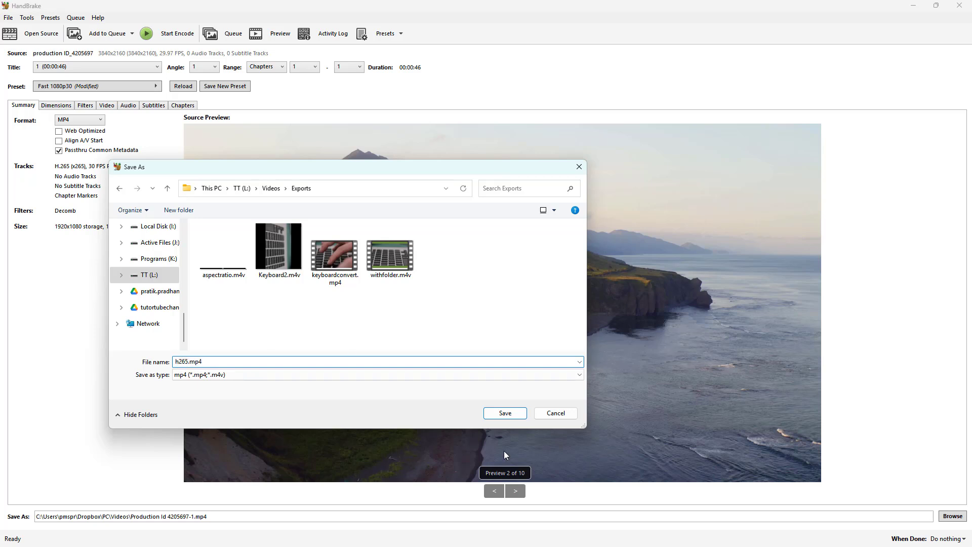
pyautogui.click(506, 413)
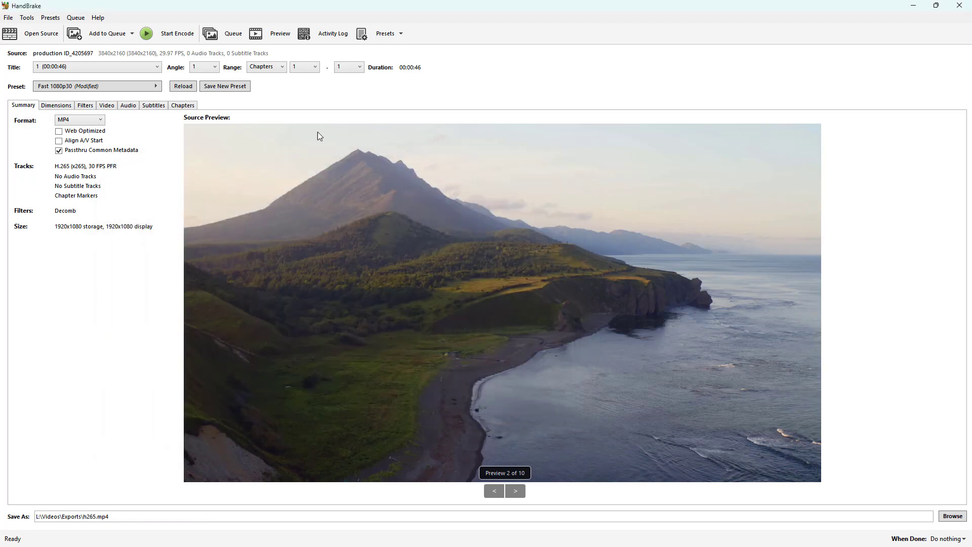
pyautogui.click(156, 31)
# Switch to File Explorer, refresh the Exports folder, and open the encoded h265.mp4 for playback.
pyautogui.moveTo(971, 184); pyautogui.dragTo(419, 141)
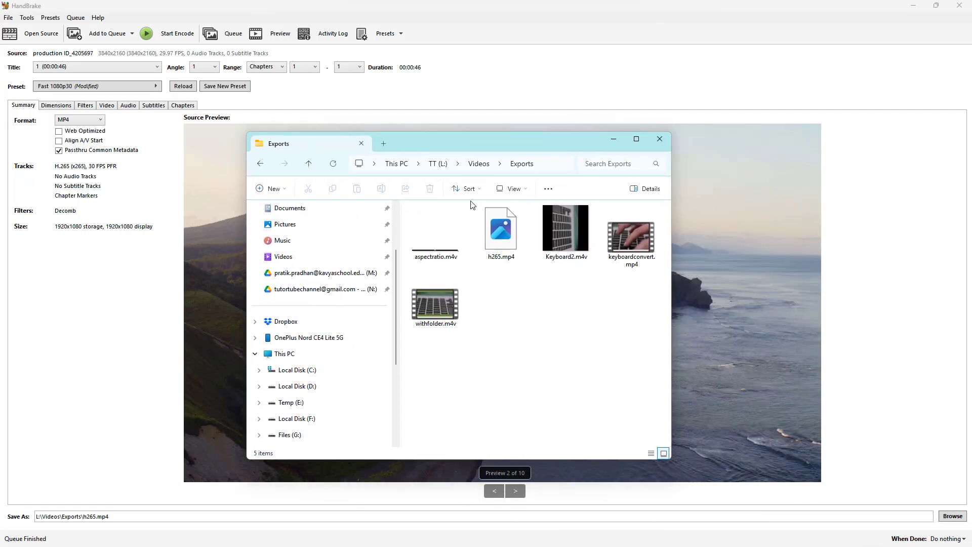
pyautogui.click(510, 244)
pyautogui.click(552, 164)
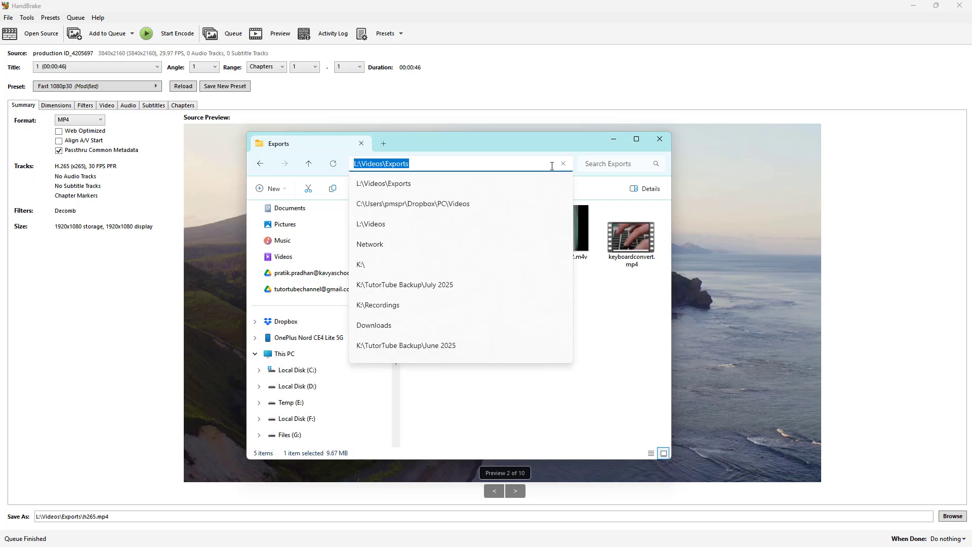
pyautogui.press('Return')
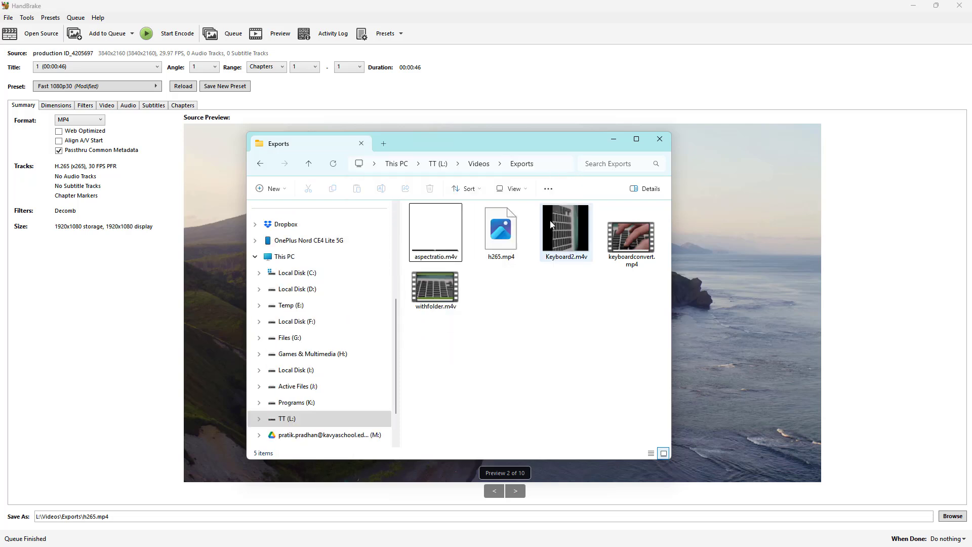
pyautogui.click(502, 238)
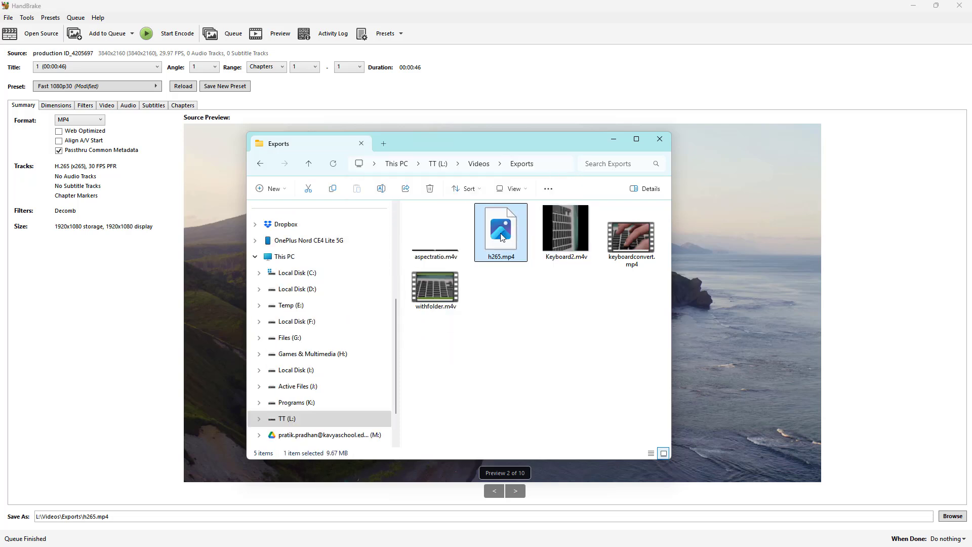
pyautogui.doubleClick(501, 237)
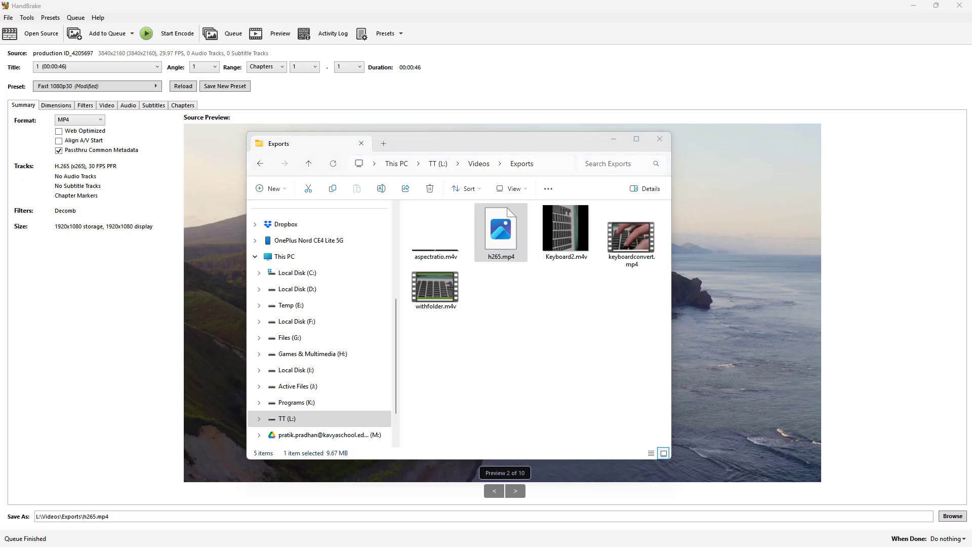